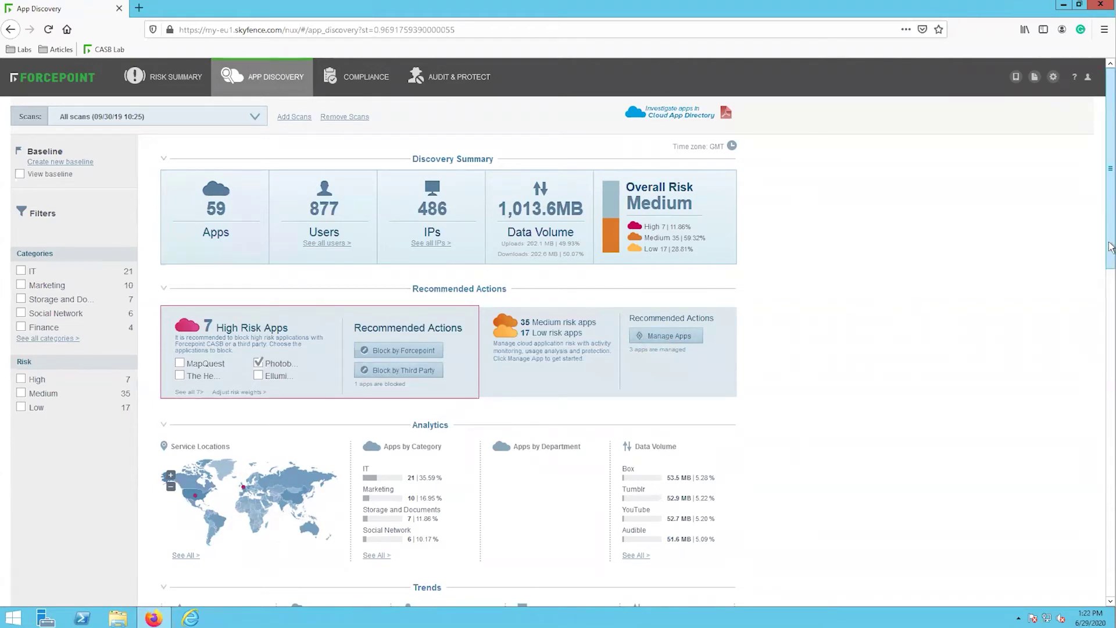
# Scroll past Analytics and Trends to the 59 discovered cloud apps led by Office365.
pyautogui.moveTo(1112, 260); pyautogui.dragTo(1114, 273)
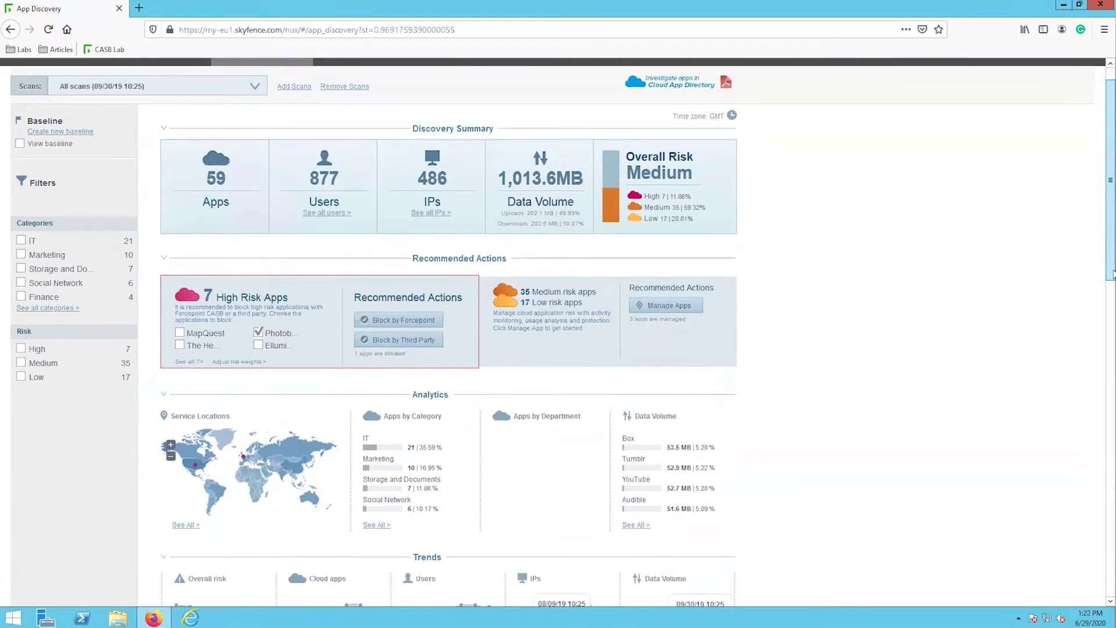
pyautogui.scroll(-4, 1111, 273)
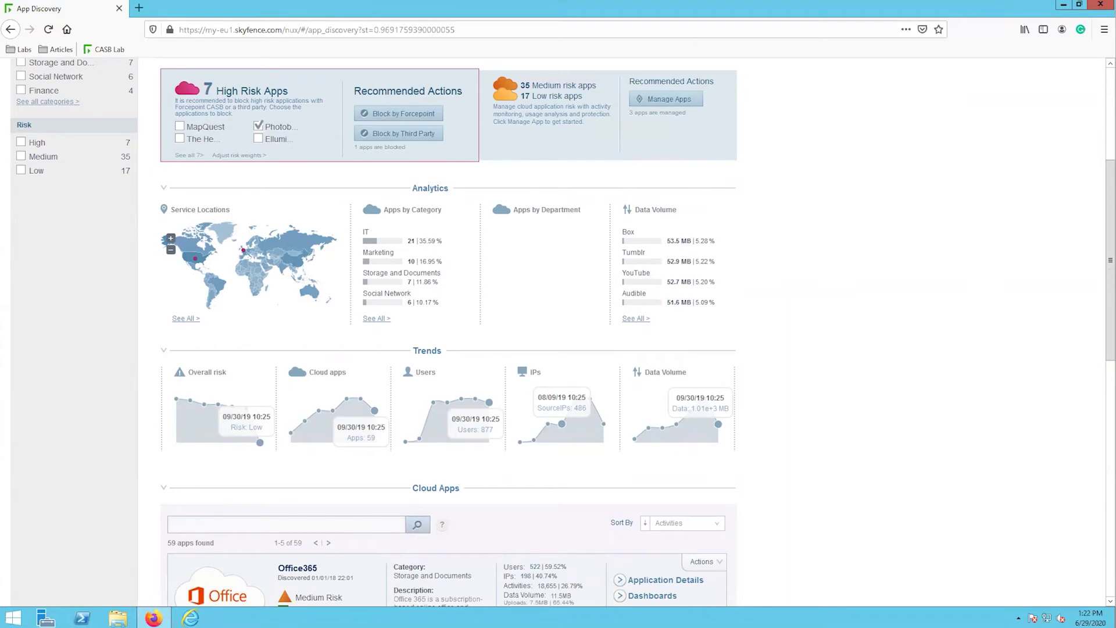
pyautogui.moveTo(1107, 284); pyautogui.dragTo(1106, 388)
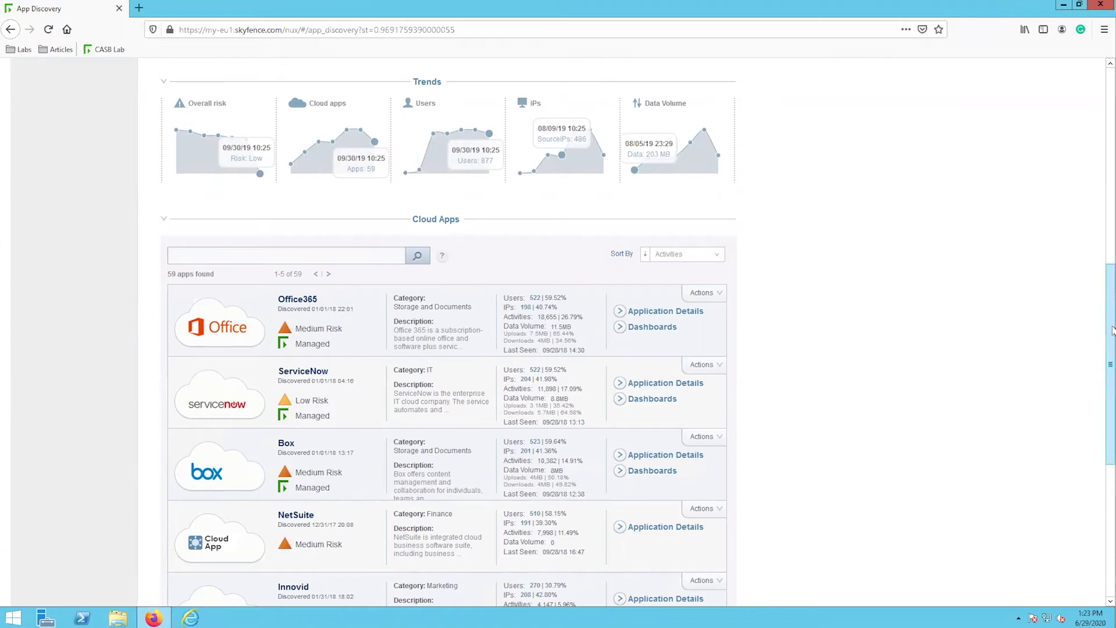
pyautogui.scroll(-3, 1112, 330)
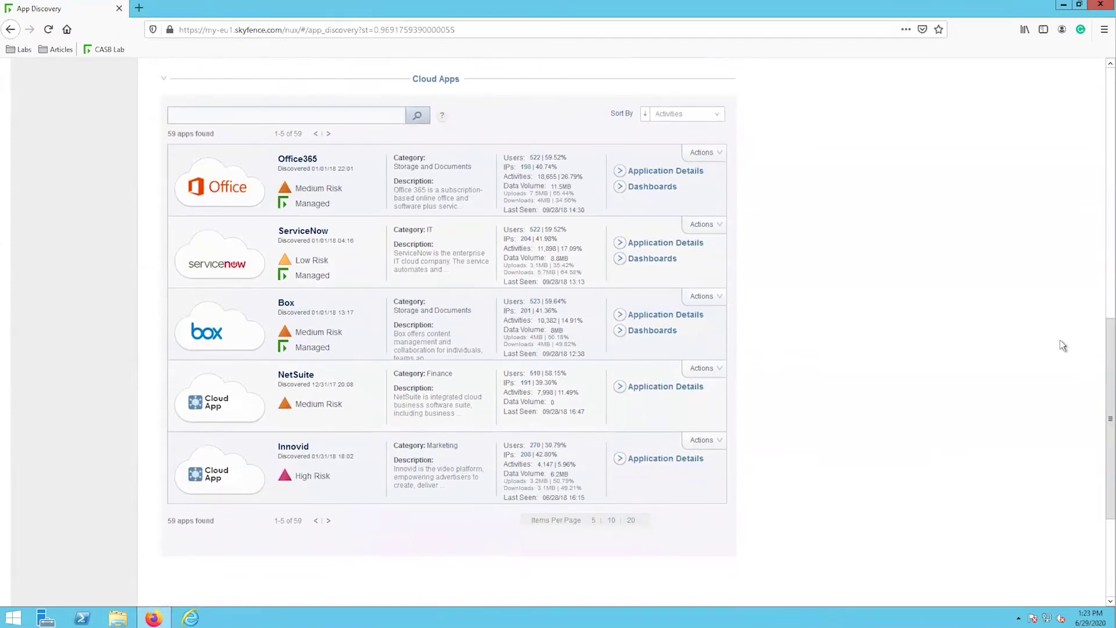
pyautogui.click(718, 115)
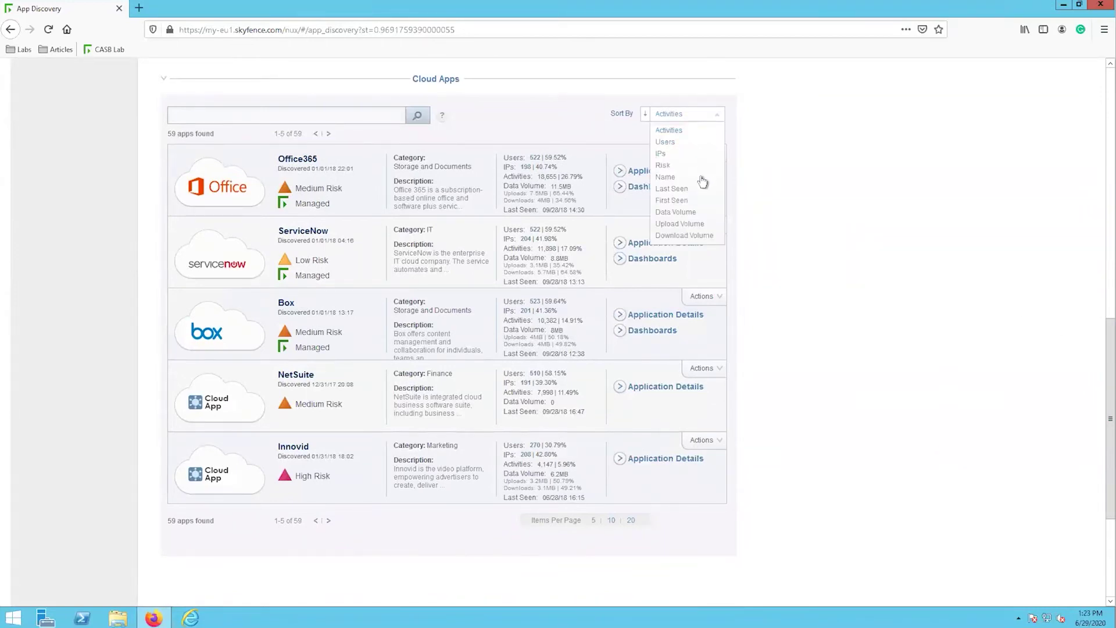
pyautogui.click(719, 118)
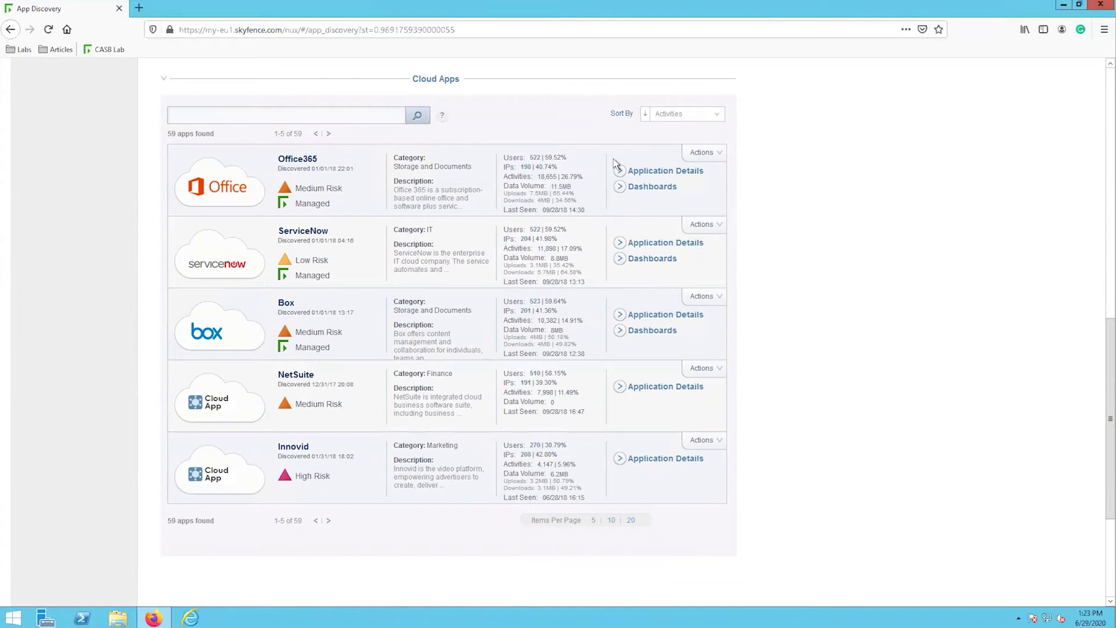
# Open Office365's details and expand Compliance, listing SOC 1–3, HIPAA and PCI DSS.
pyautogui.click(662, 175)
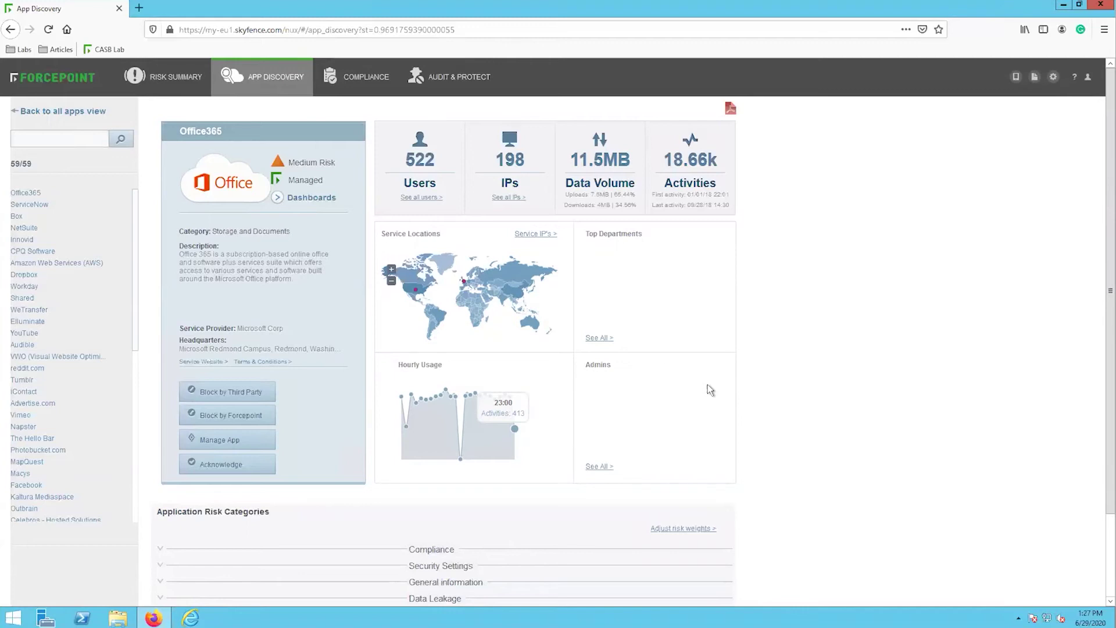
pyautogui.scroll(-3, 772, 393)
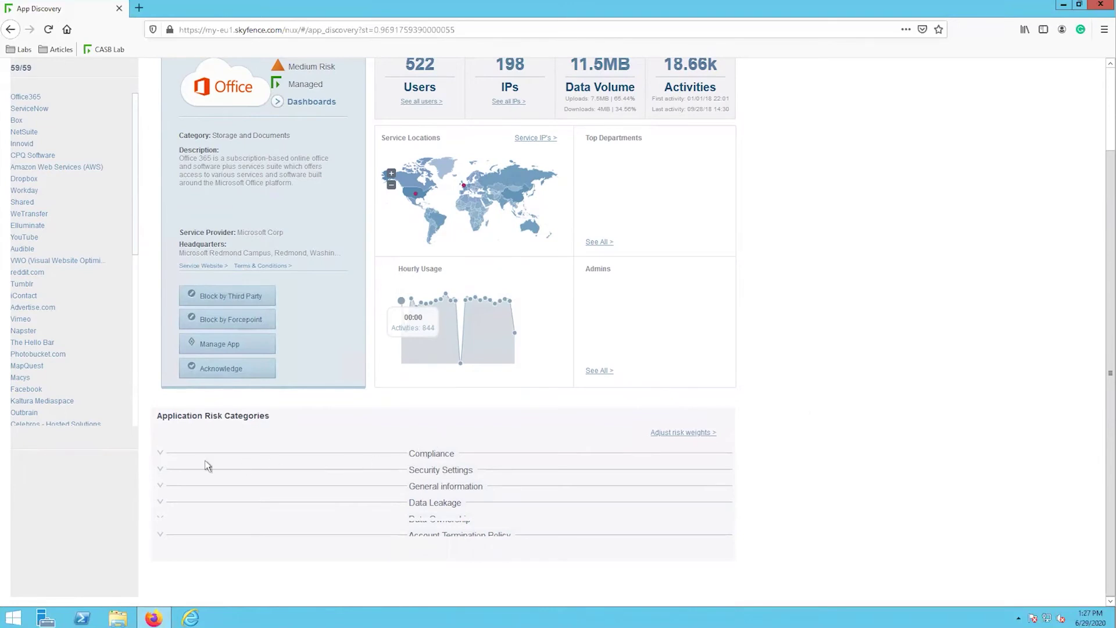
pyautogui.click(159, 454)
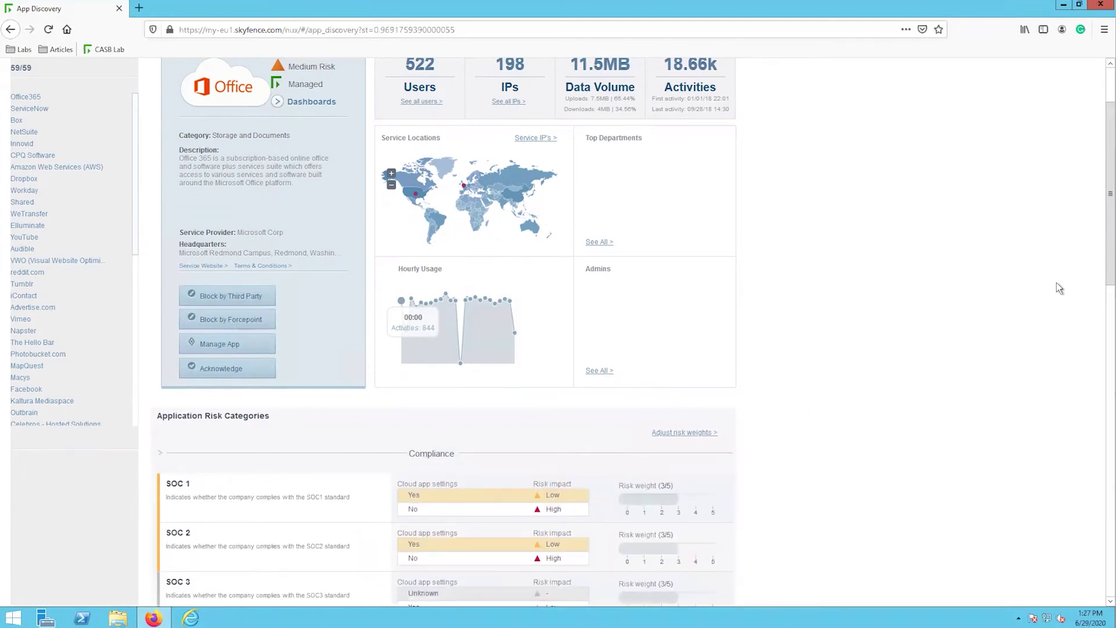
pyautogui.moveTo(1110, 274); pyautogui.dragTo(1096, 384)
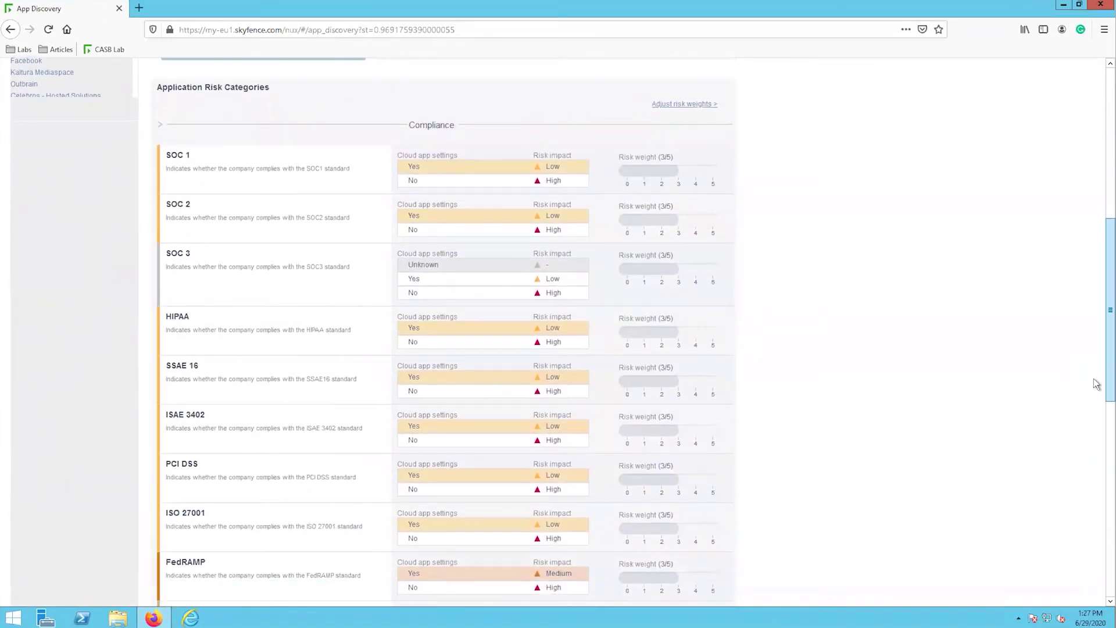
pyautogui.moveTo(1094, 379); pyautogui.dragTo(1093, 378)
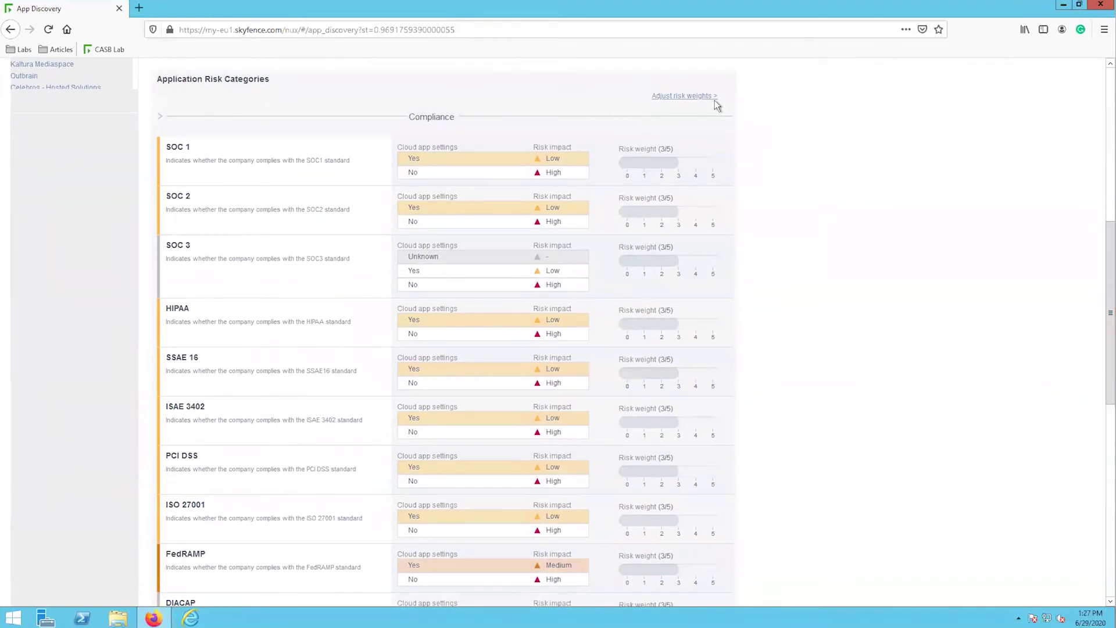
# Raise SOC 1's risk weight to 5 in the risk weight settings.
pyautogui.click(697, 97)
pyautogui.moveTo(785, 349); pyautogui.dragTo(822, 348)
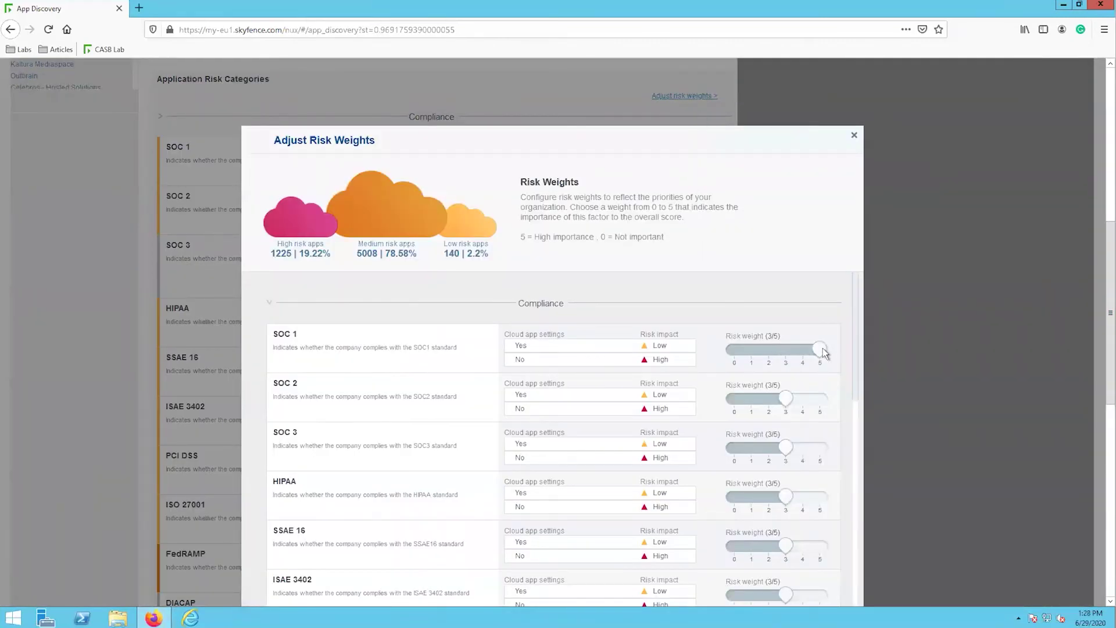
pyautogui.click(854, 136)
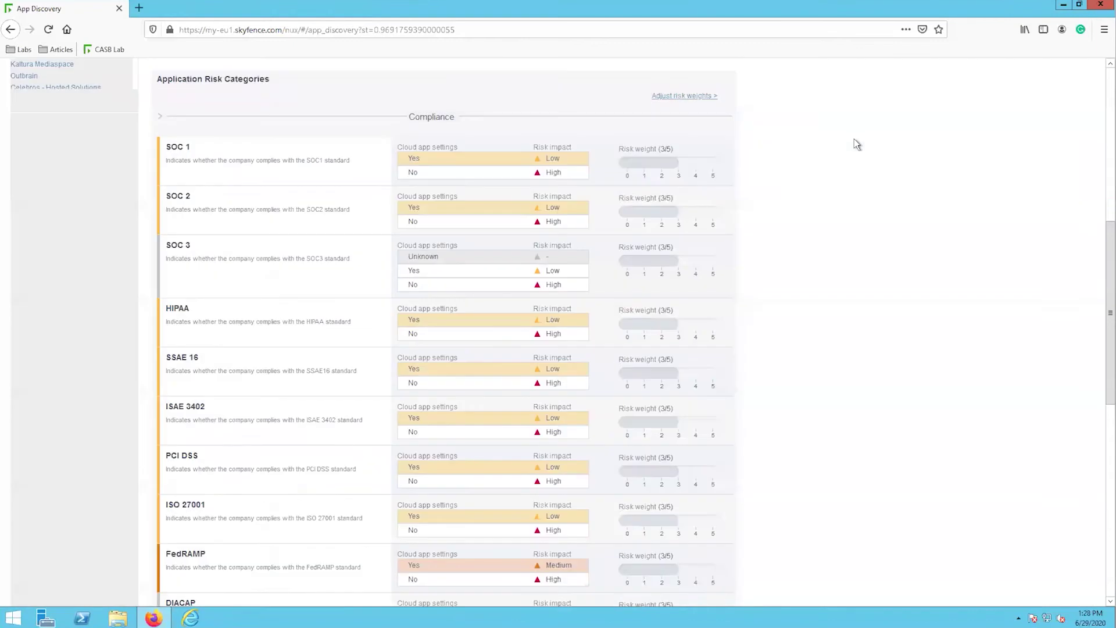
# Expand the Security Settings and Data Leakage risk categories, then return to the top.
pyautogui.moveTo(1111, 252); pyautogui.dragTo(1109, 459)
pyautogui.click(169, 497)
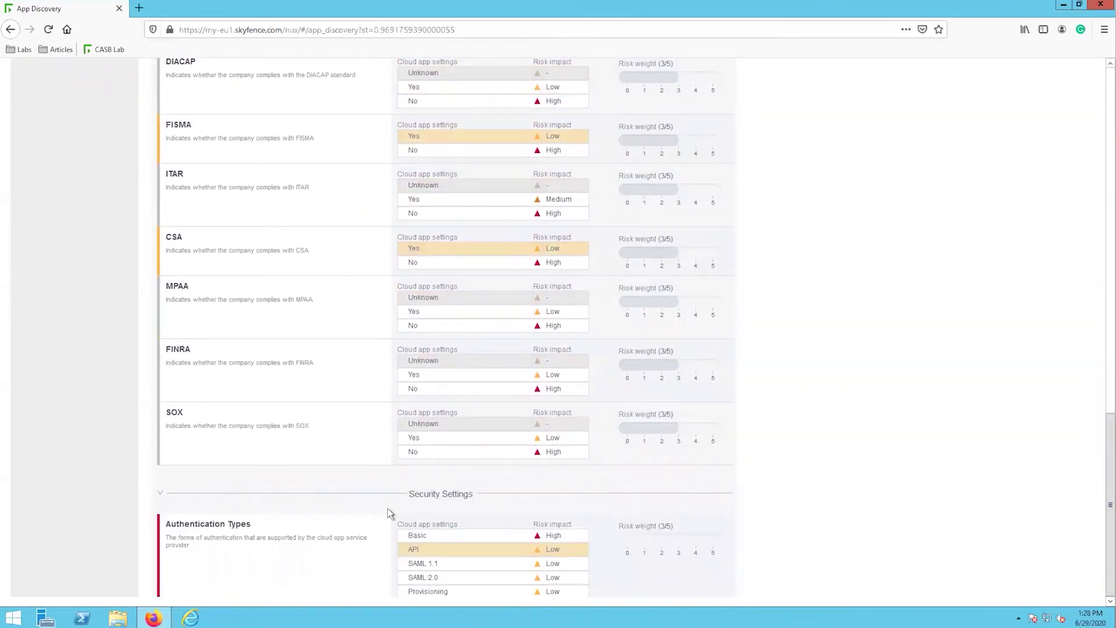
pyautogui.scroll(-7, 713, 486)
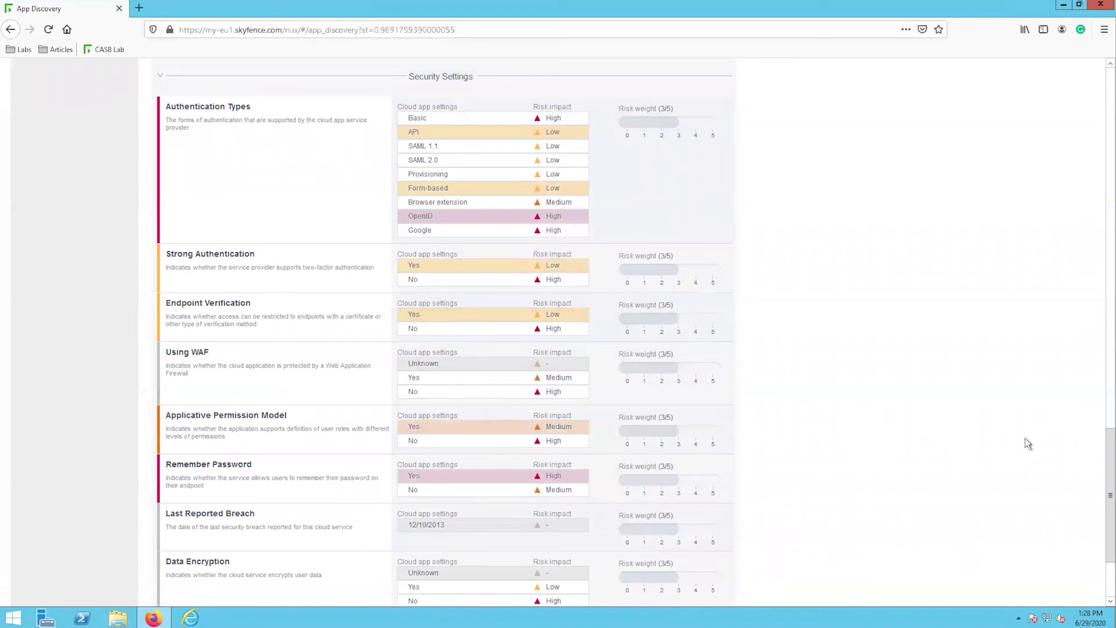
pyautogui.scroll(-3, 1108, 559)
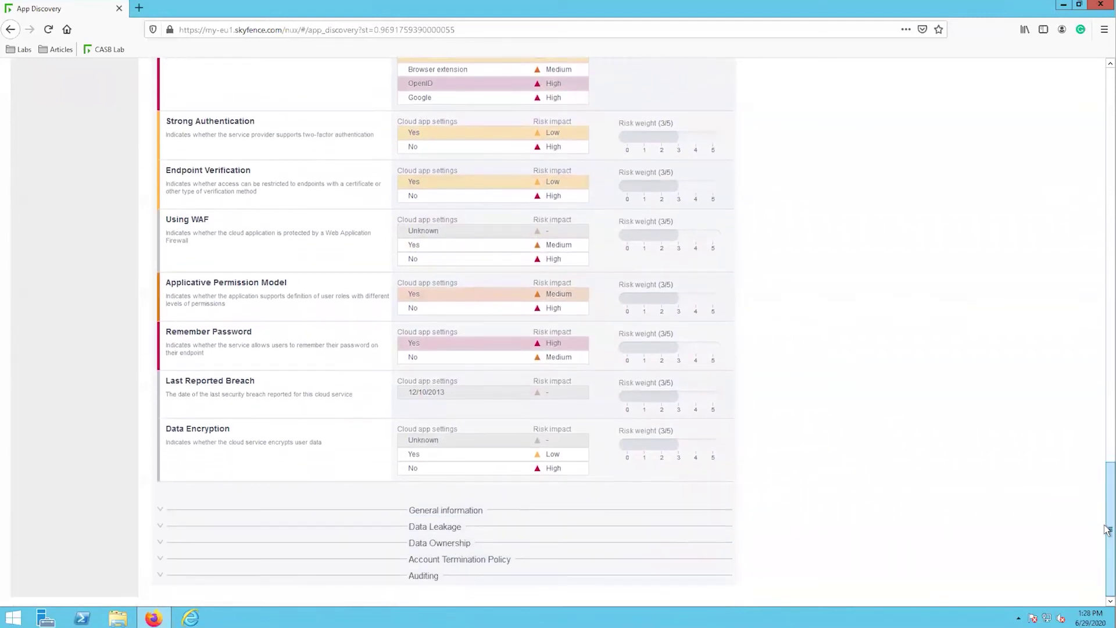
pyautogui.click(316, 529)
pyautogui.scroll(-4, 1108, 494)
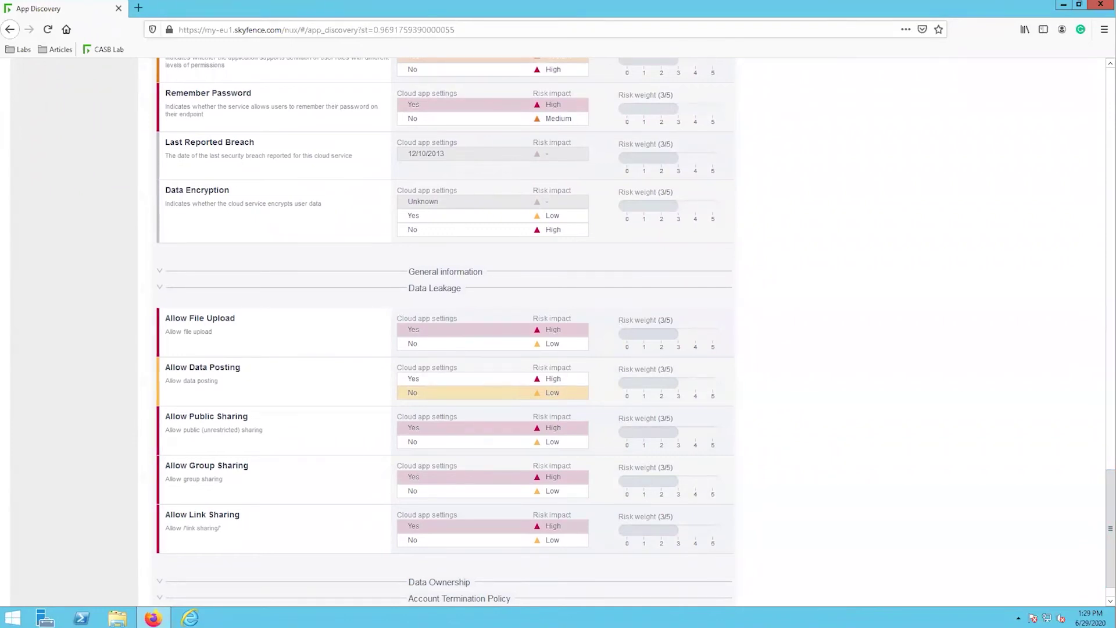
pyautogui.moveTo(1113, 534); pyautogui.dragTo(1099, 76)
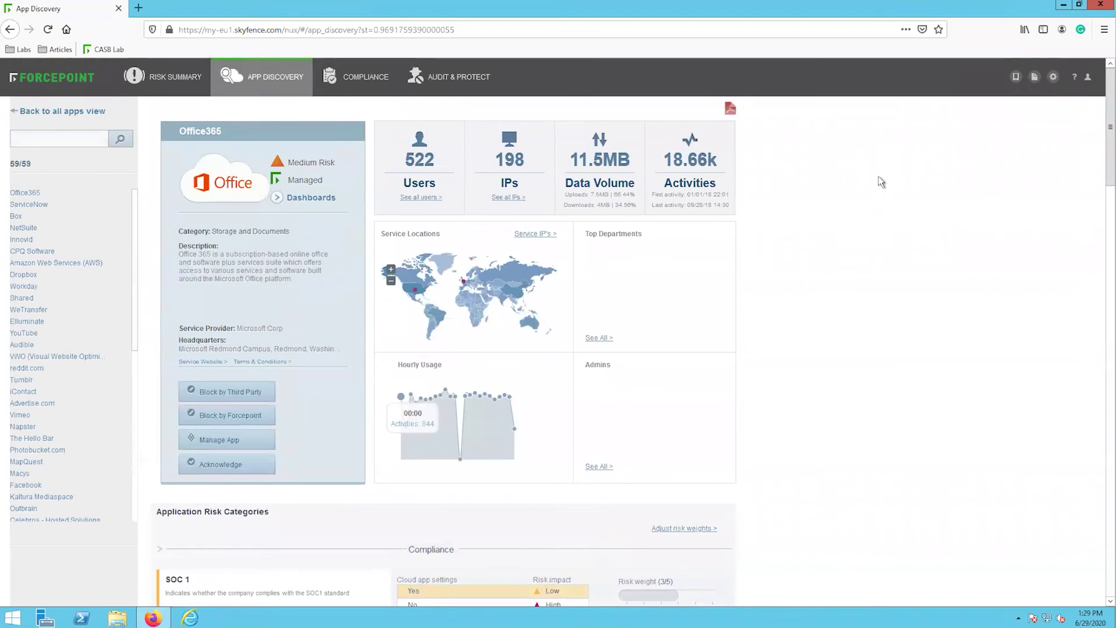
# Go back to App Discovery and launch Cloud App Directory via 'Investigate apps in Cloud App Directory'.
pyautogui.click(254, 86)
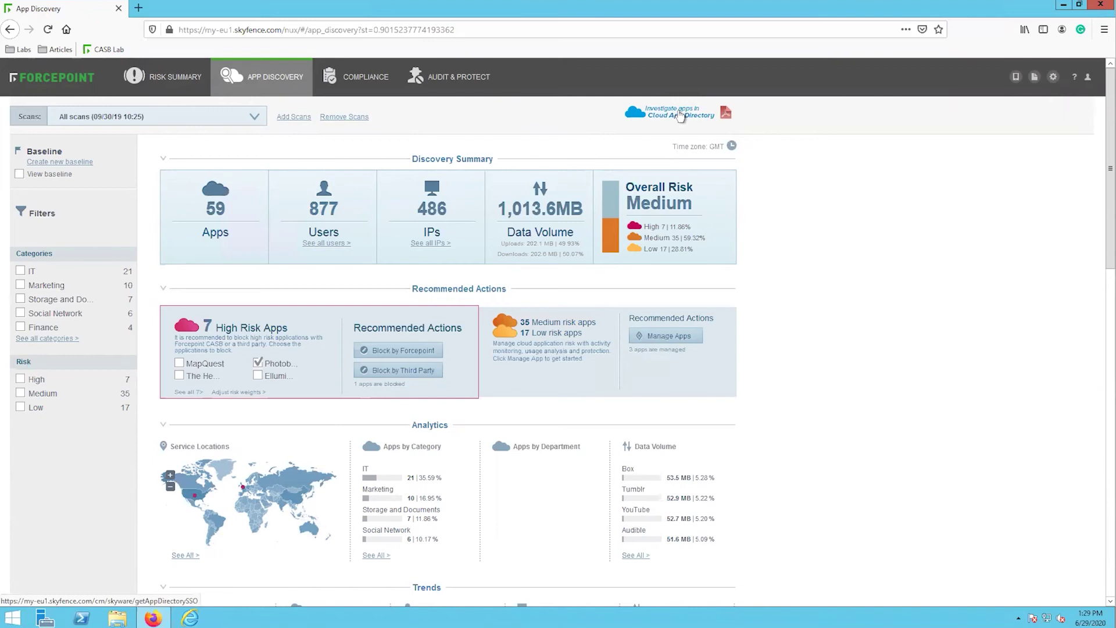
pyautogui.click(681, 115)
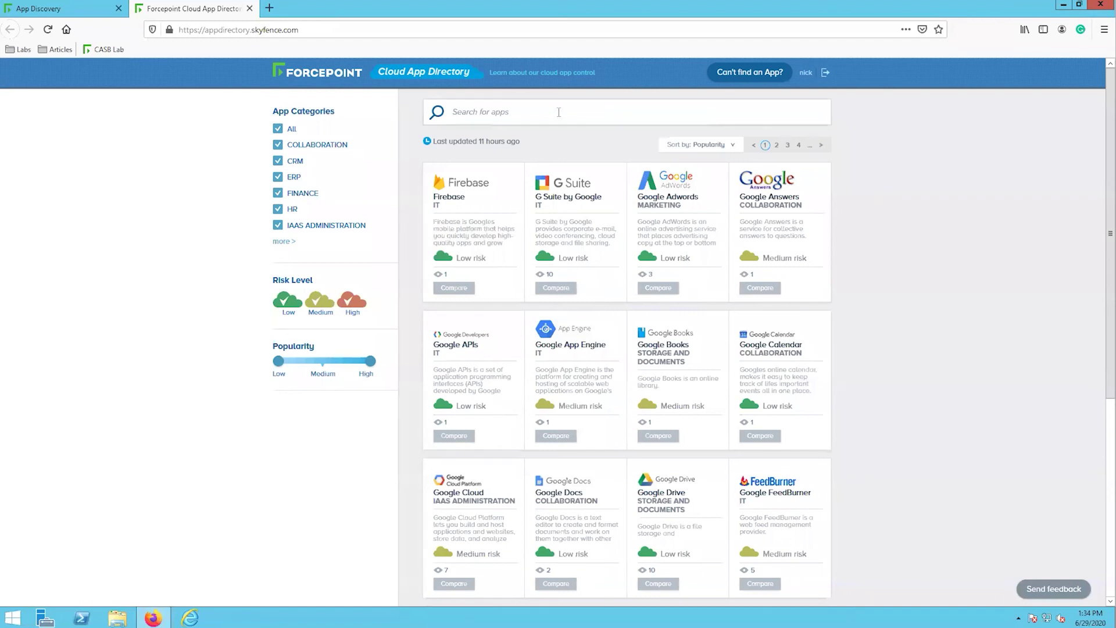
# Search for 'WeTransfer' and open its details page.
pyautogui.write('WeTransfer')
pyautogui.click(535, 139)
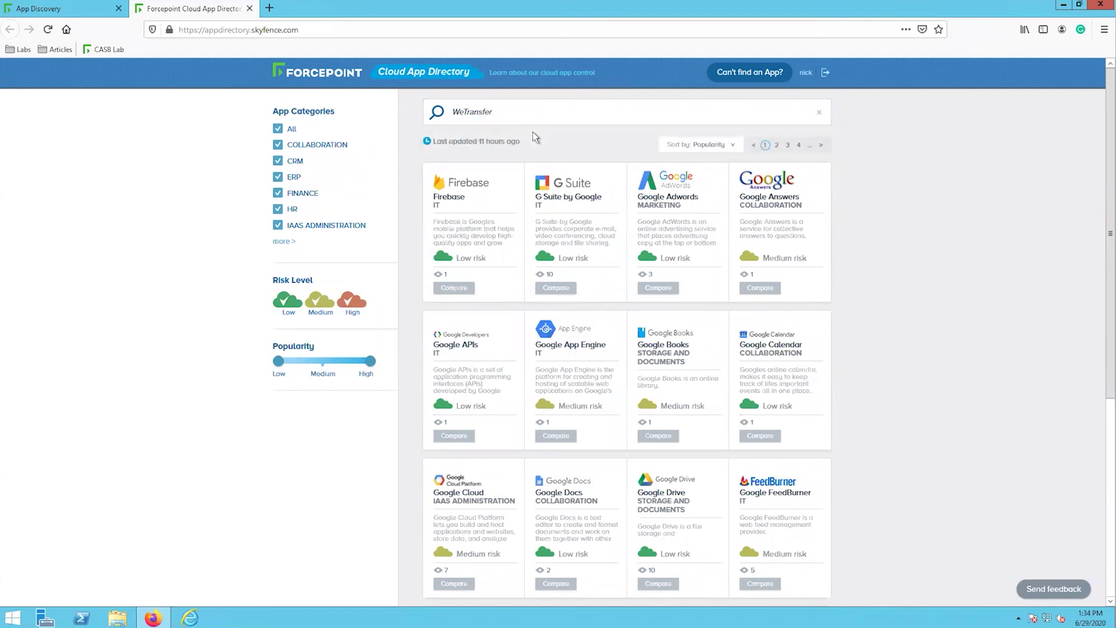
pyautogui.click(484, 198)
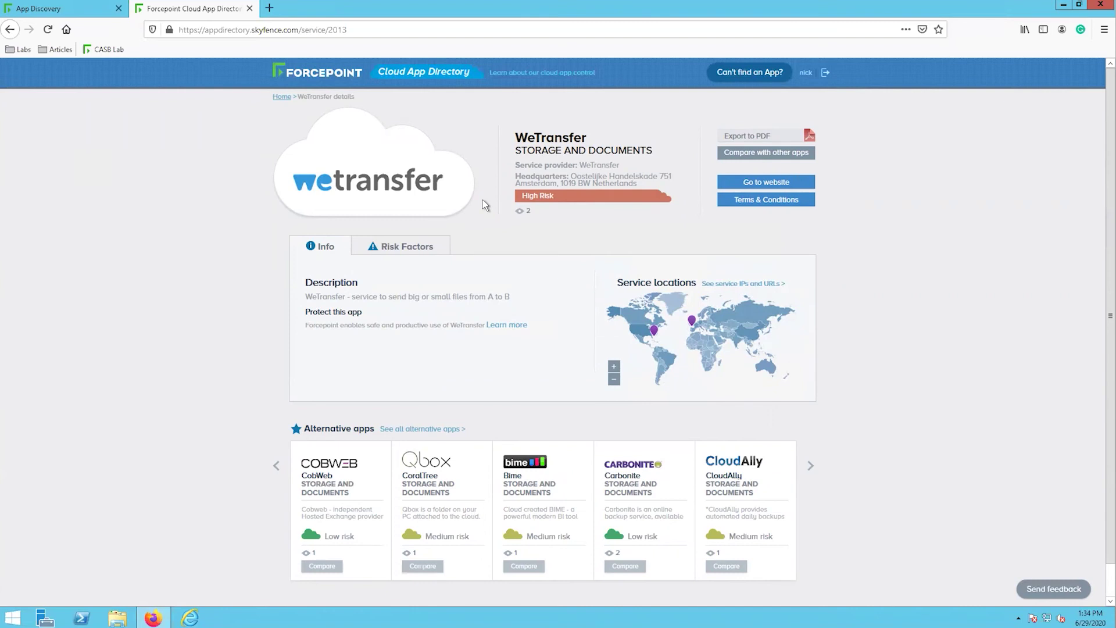
# Review WeTransfer's Risk Factors, then go back to its Info tab.
pyautogui.click(409, 250)
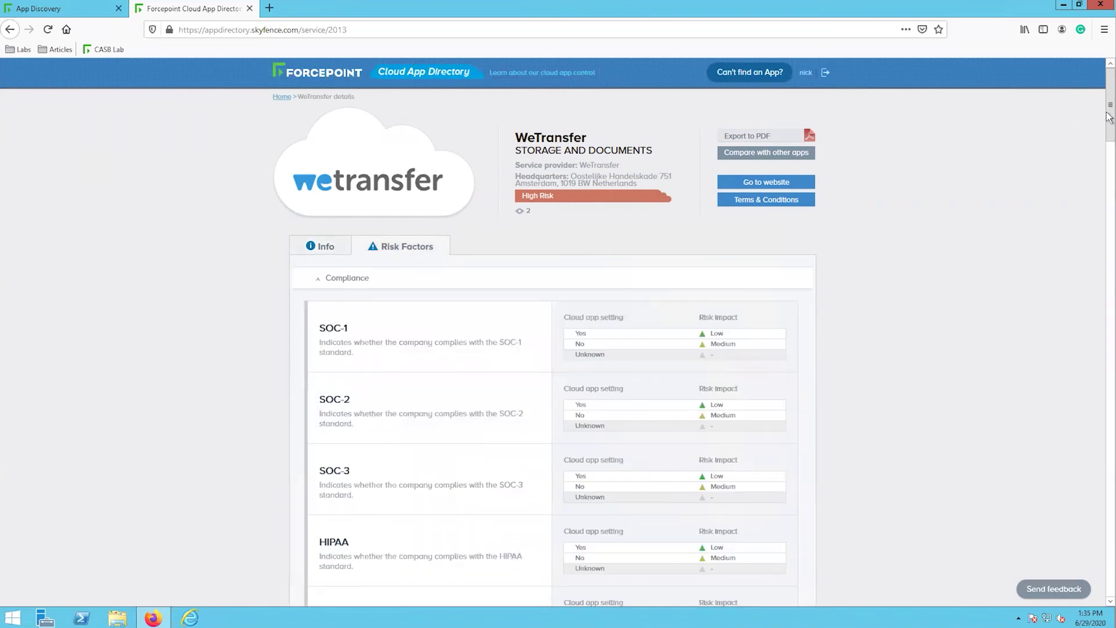
pyautogui.moveTo(1110, 119); pyautogui.dragTo(1101, 283)
pyautogui.scroll(-10, 1100, 283)
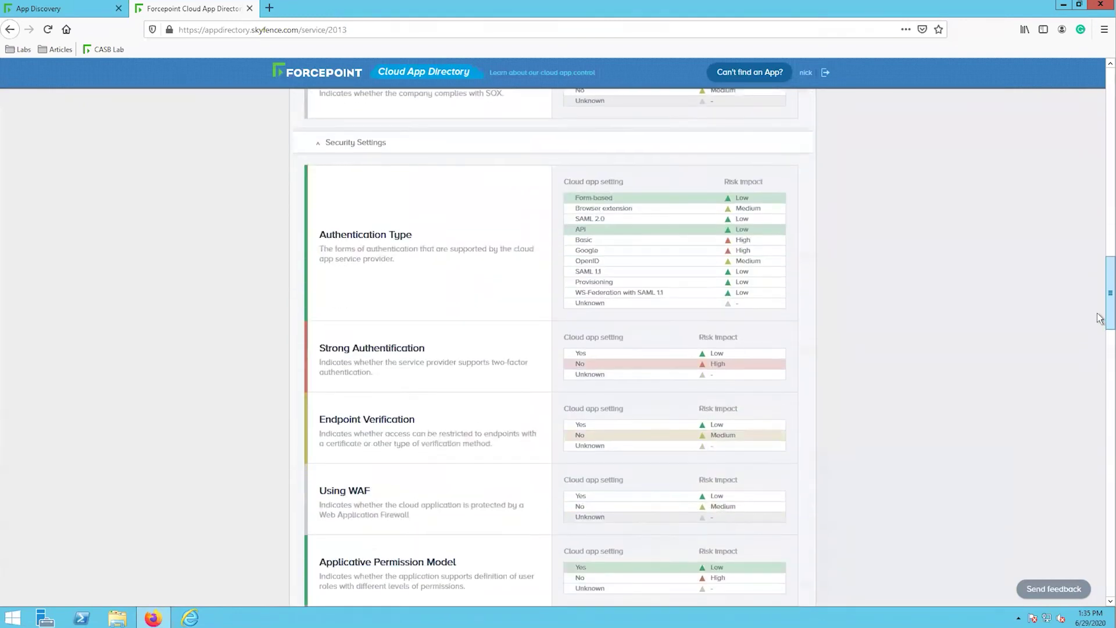
pyautogui.moveTo(1101, 331); pyautogui.dragTo(1075, 93)
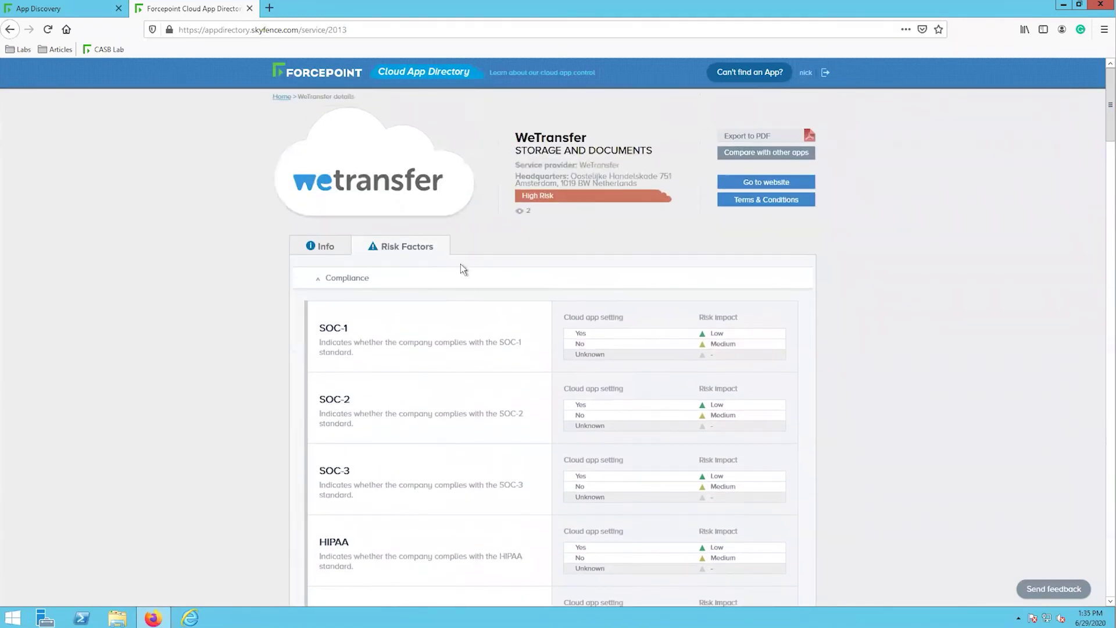
pyautogui.click(324, 246)
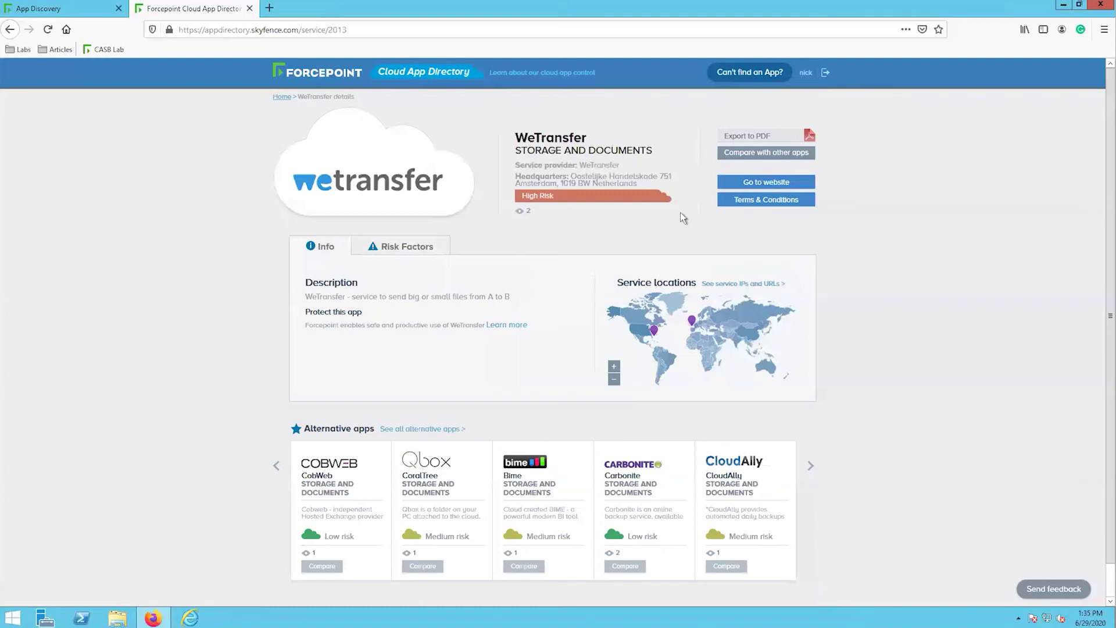
# Compare WeTransfer with CobWeb and Carbonite, expanding the Compliance section.
pyautogui.click(765, 154)
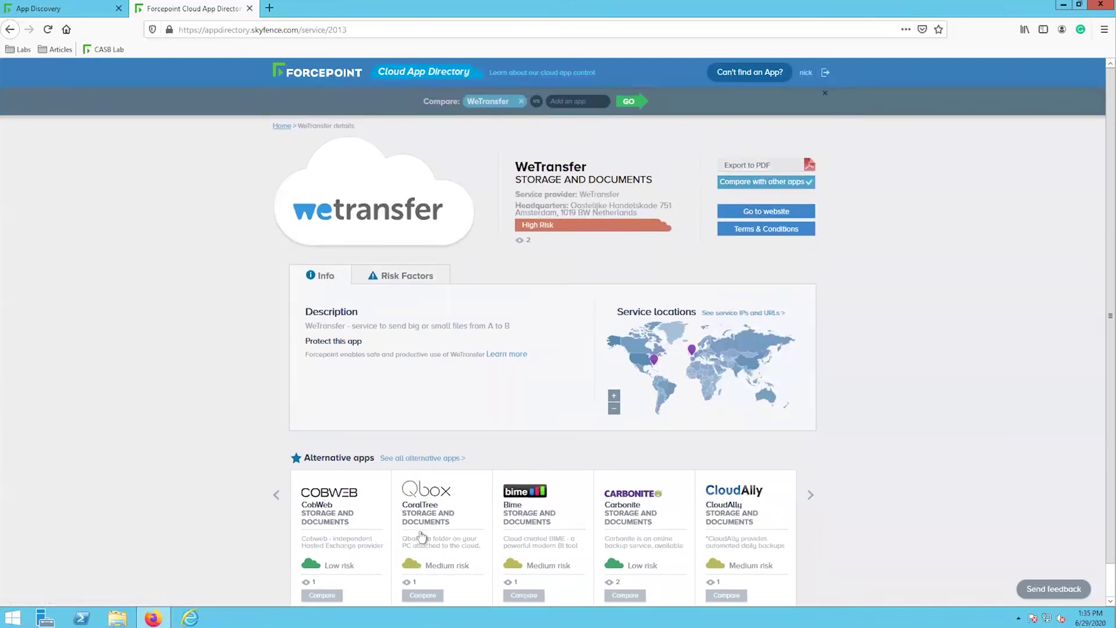
pyautogui.click(333, 594)
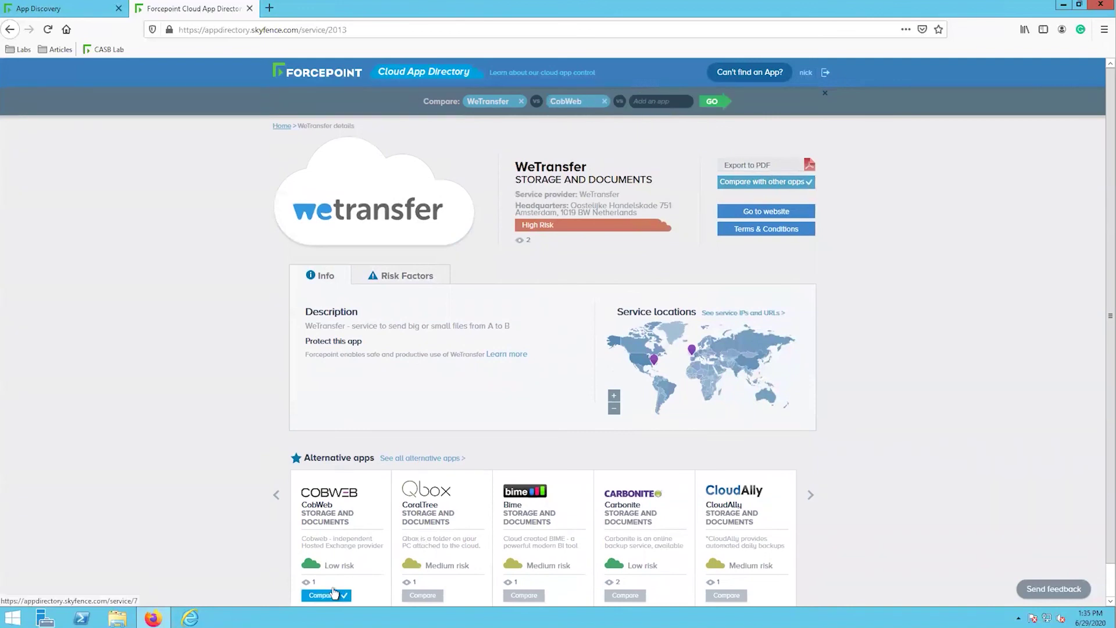
pyautogui.click(626, 595)
pyautogui.click(796, 102)
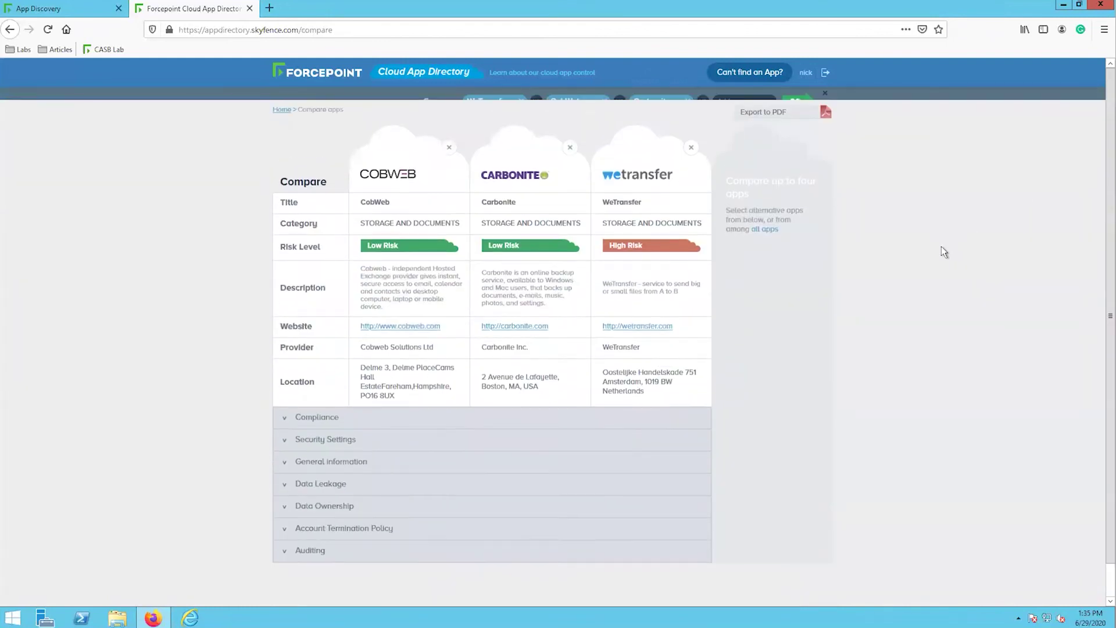
pyautogui.click(291, 407)
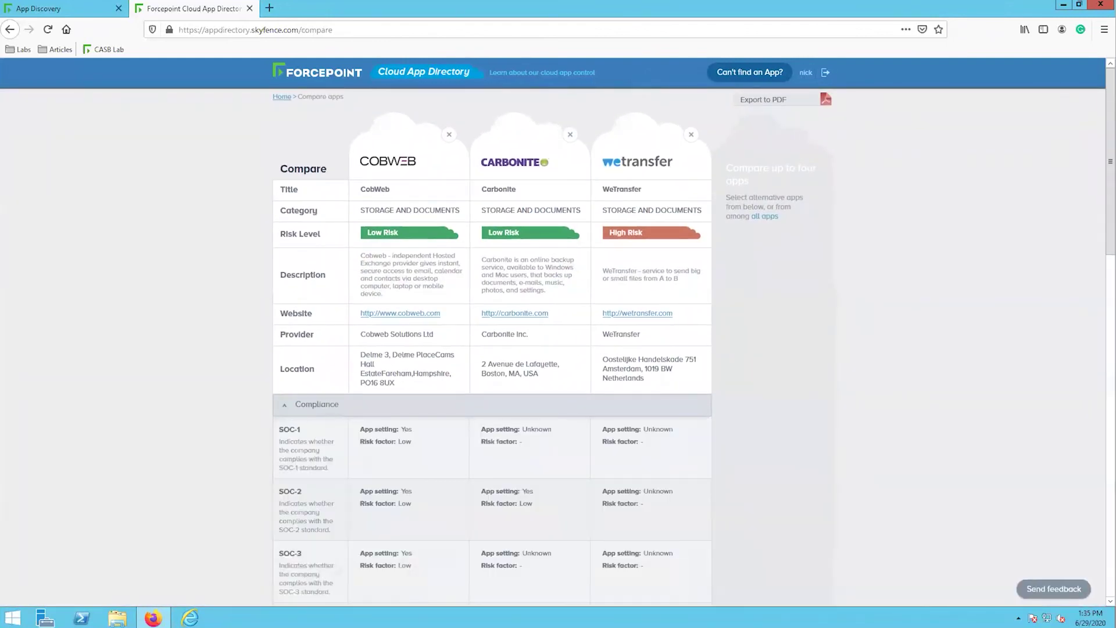
pyautogui.scroll(-1, 1110, 263)
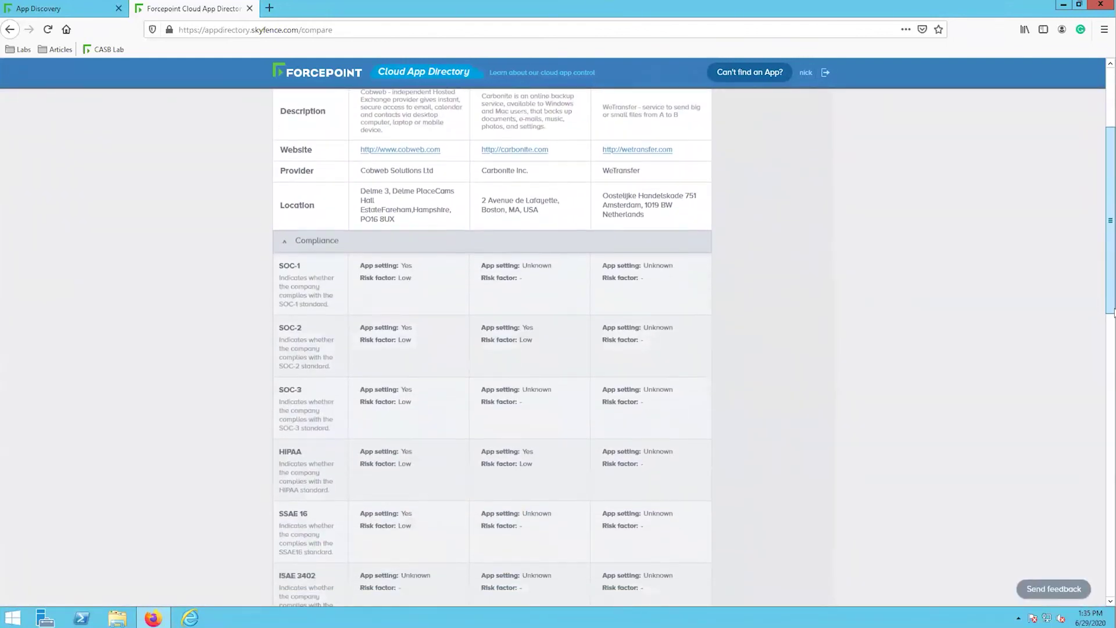